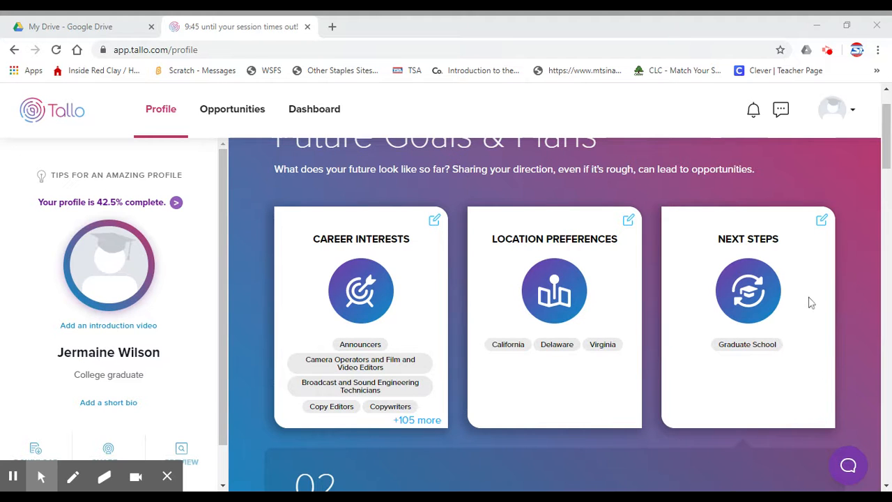
Open the Next Steps section for editing and choose attending a Graduate School as the plan
click(822, 222)
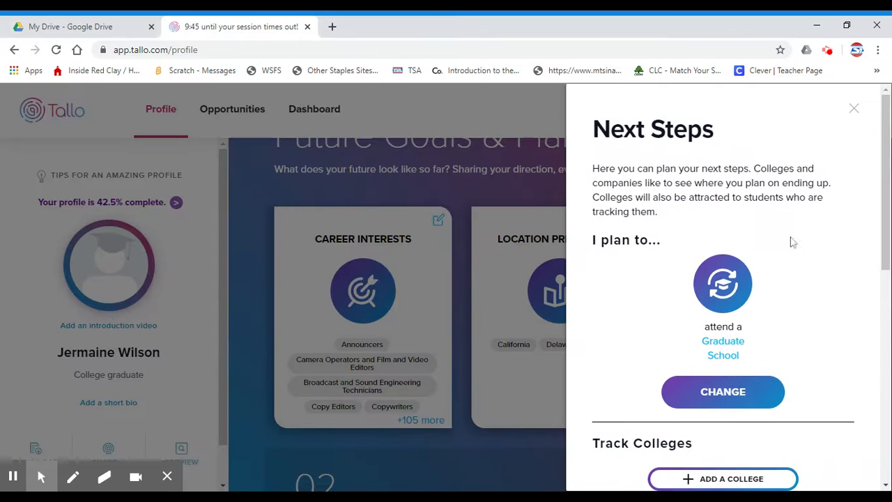
scroll(826, 181, down, 2)
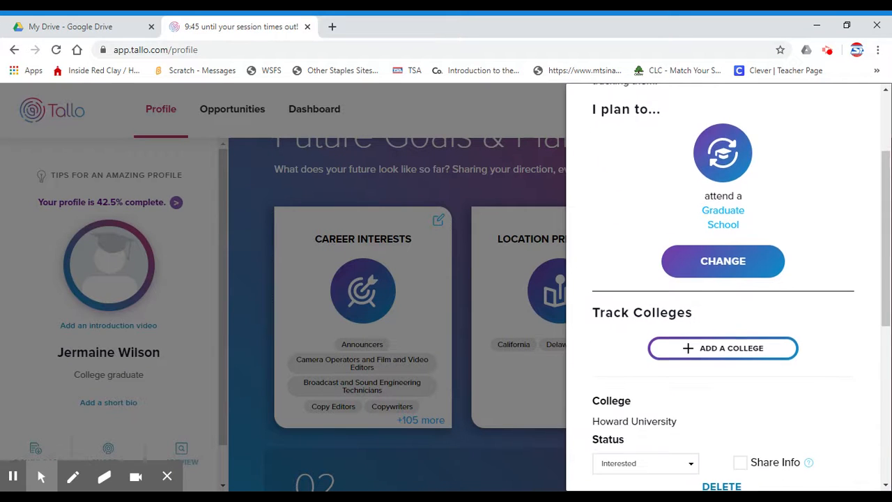
click(725, 267)
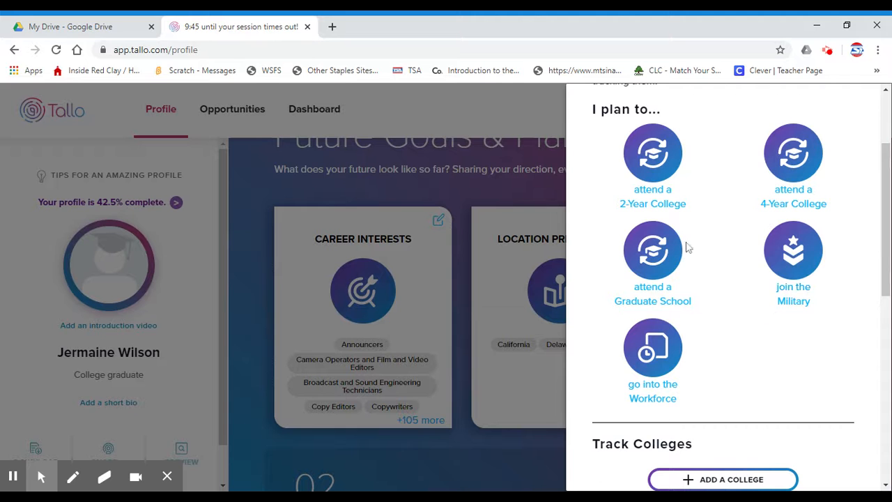
click(655, 245)
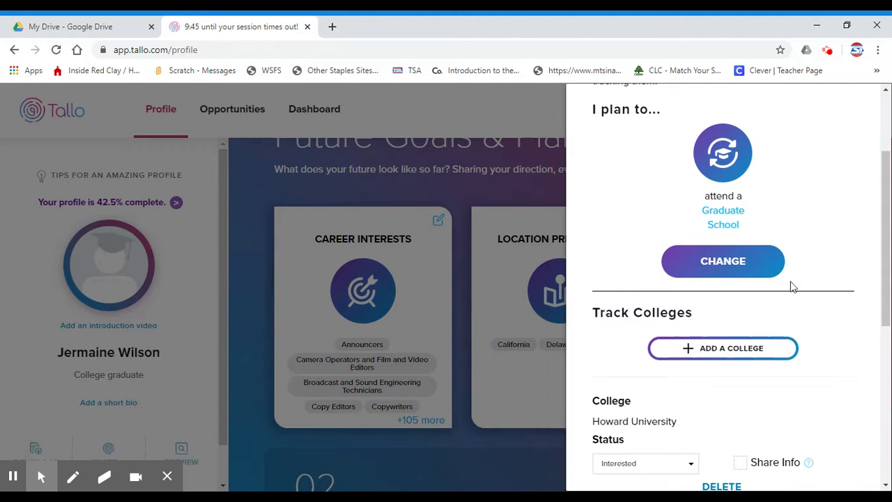
Open a blank entry for adding another college under Track Colleges
scroll(798, 284, down, 3)
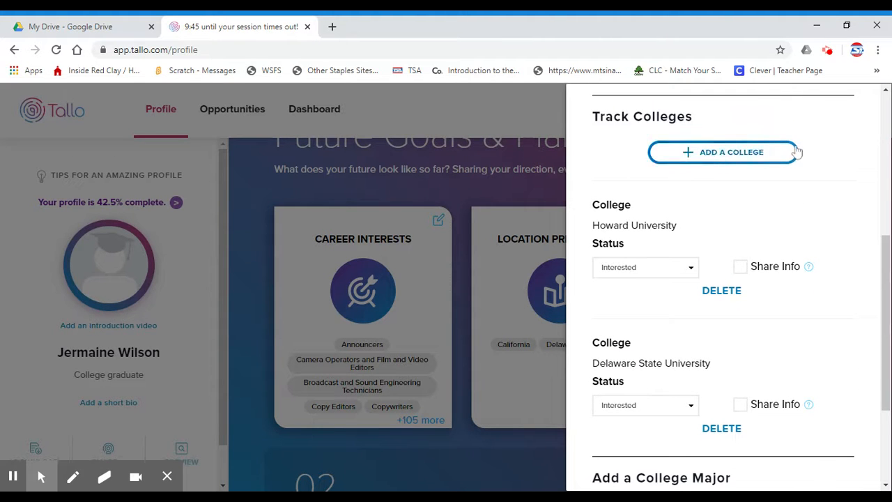
click(709, 156)
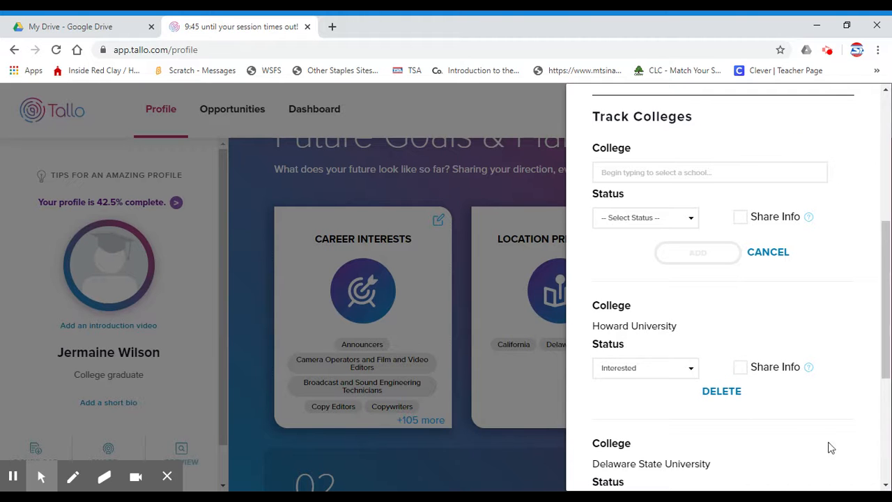
Search the college majors for "teacher" and add "Teacher Education, Multiple Levels"
scroll(834, 342, down, 4)
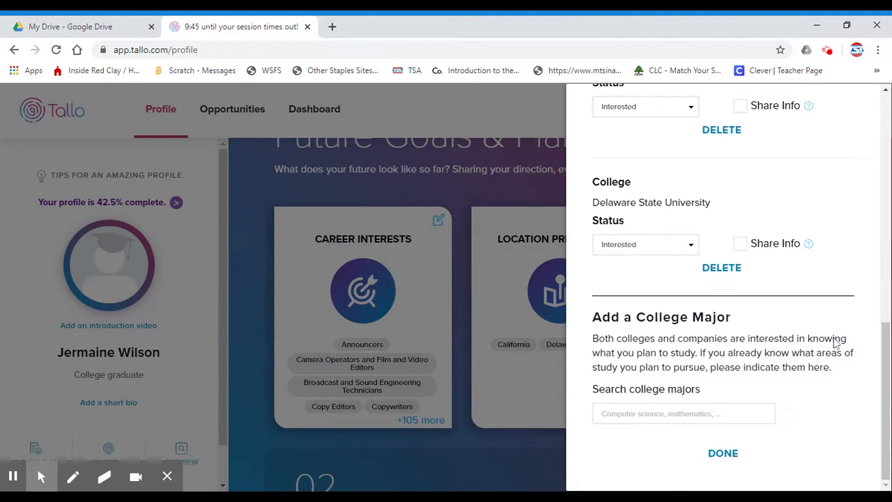
click(658, 414)
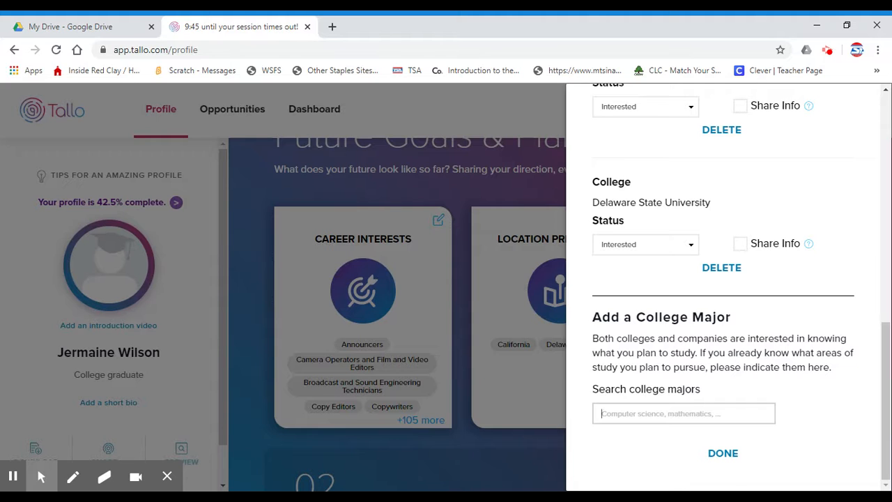
text(education)
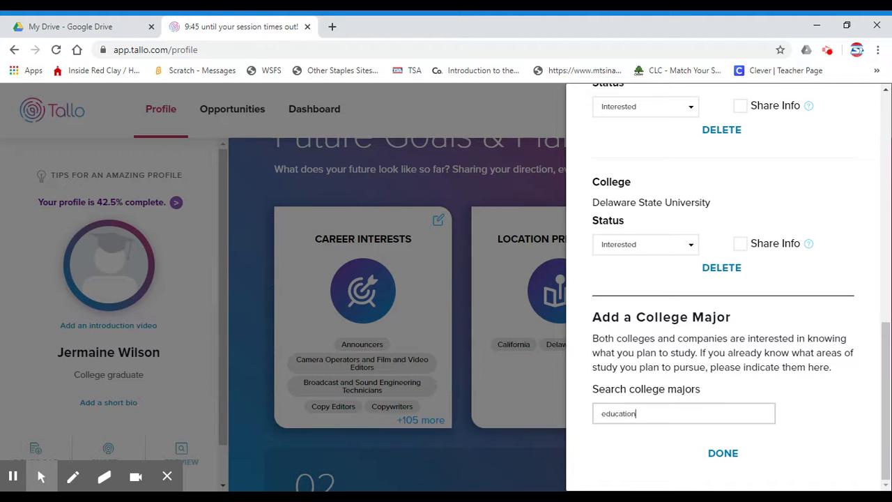
key(BackSpace)
key(BackSpace)
key(BackSpace)
key(BackSpace)
key(BackSpace)
key(BackSpace)
text(teacher)
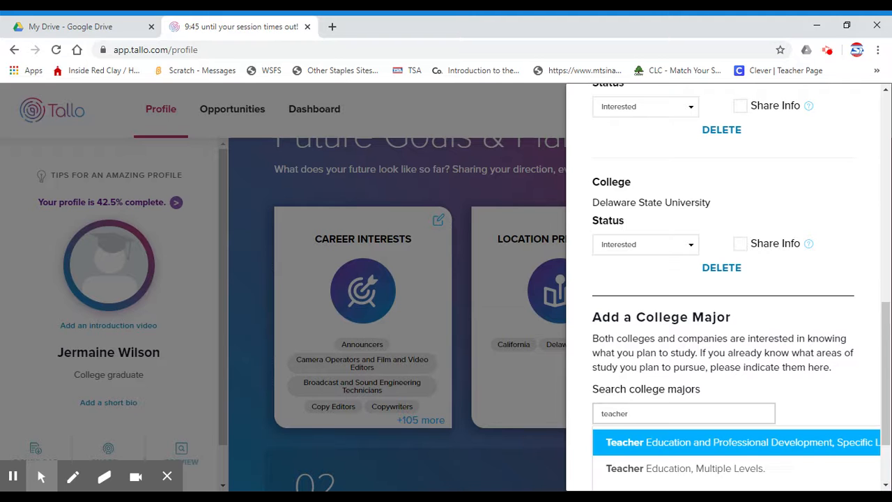
scroll(864, 279, down, 2)
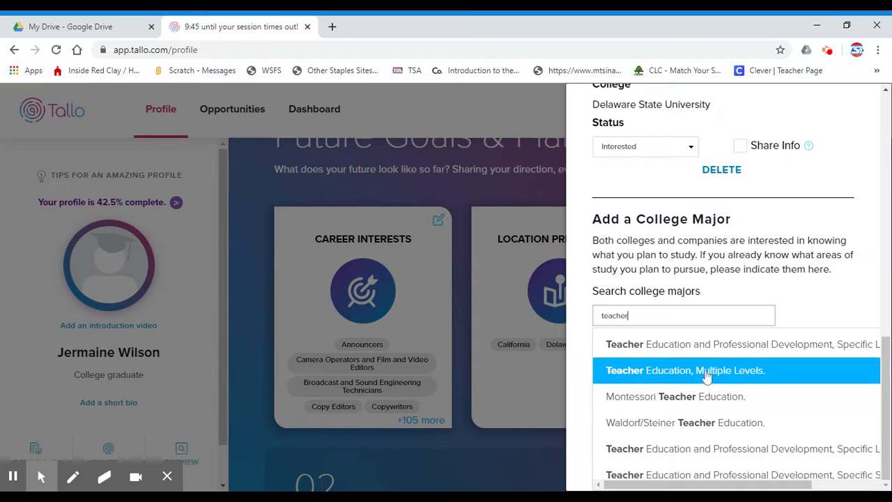
click(660, 373)
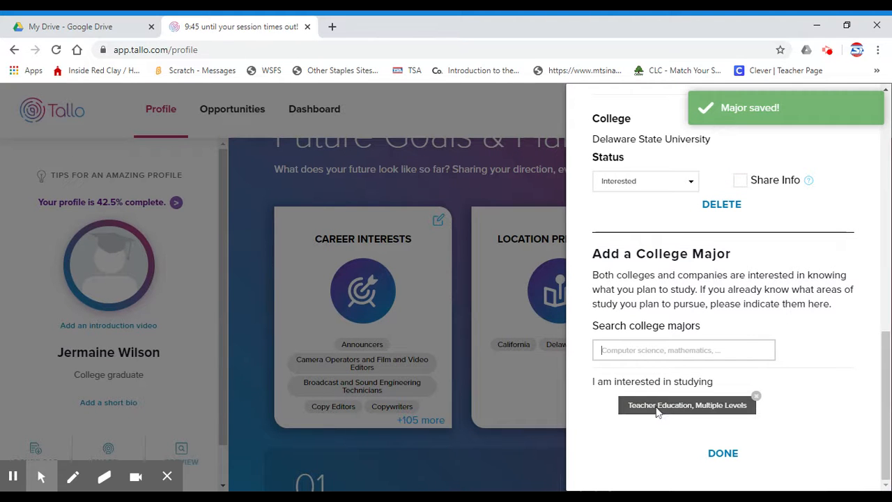
Search the majors for "science", add "Wildlife and Wildlands Science and Management", and finish editing Next Steps
click(646, 349)
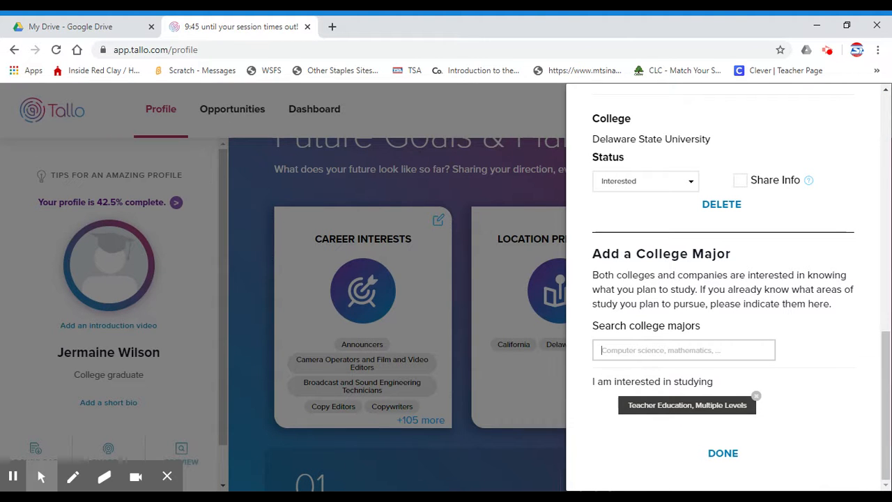
text(science)
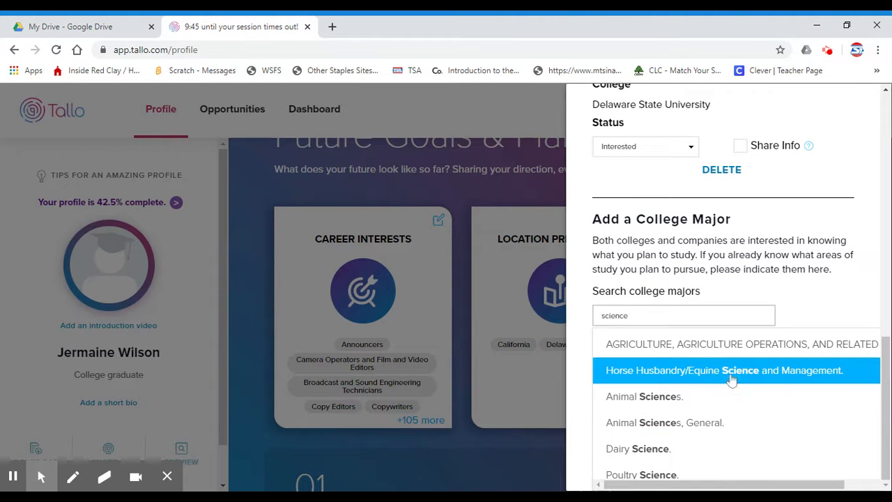
scroll(727, 368, down, 1)
scroll(669, 415, down, 5)
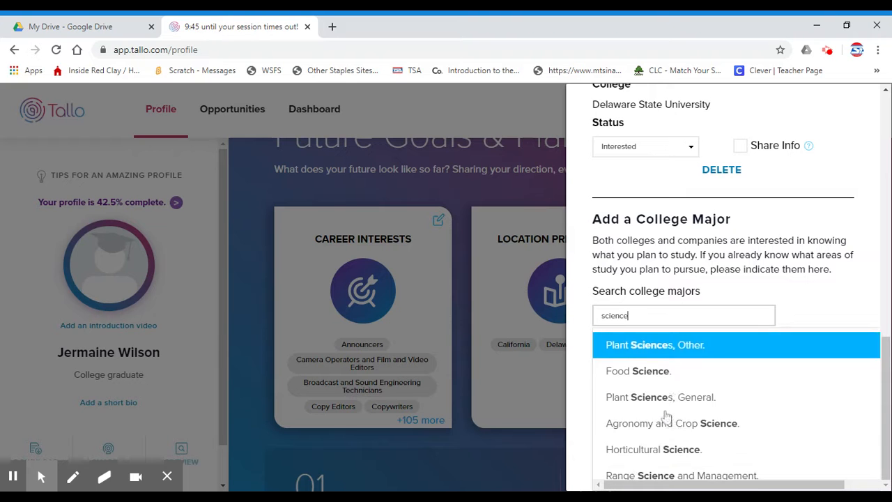
scroll(688, 400, down, 3)
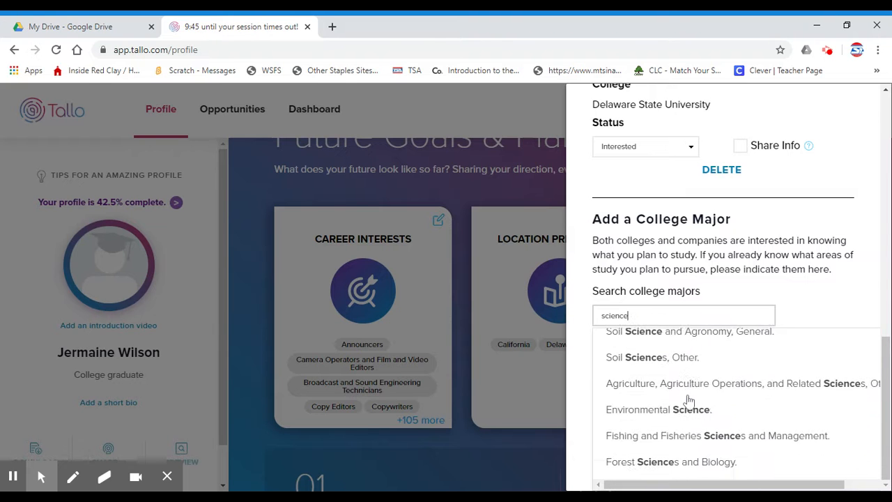
scroll(689, 435, down, 2)
scroll(692, 450, down, 3)
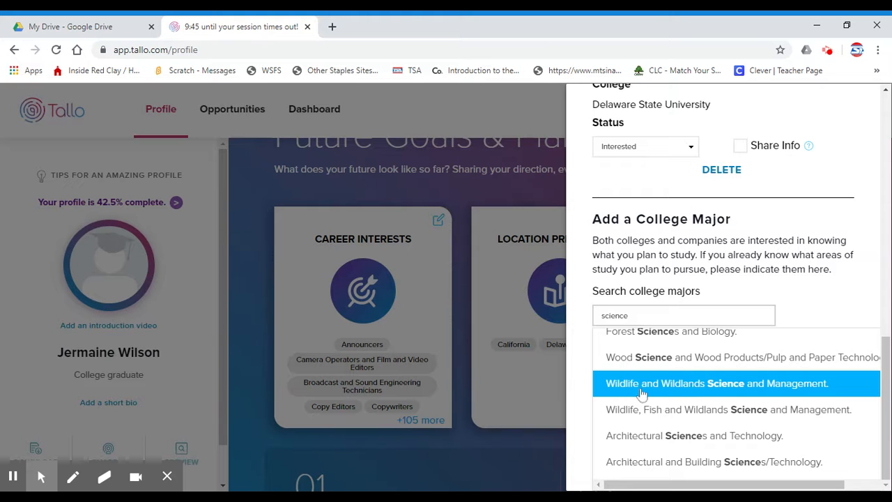
click(690, 387)
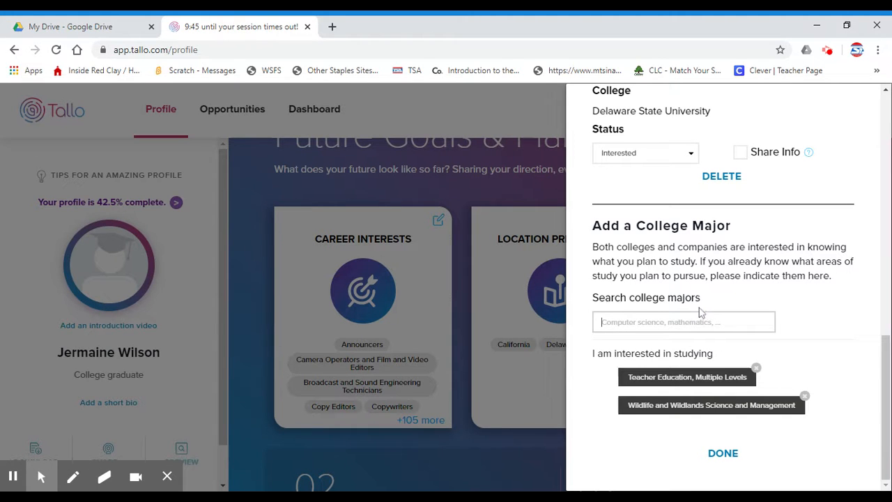
click(722, 454)
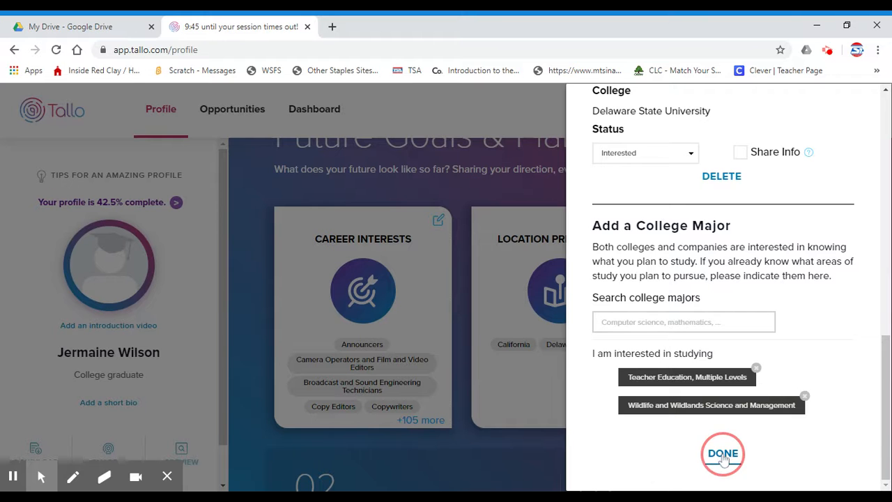
Start a new entry under Memberships, Extracurricular Activities, and Hobbies with the category Organization or Club
scroll(643, 229, down, 5)
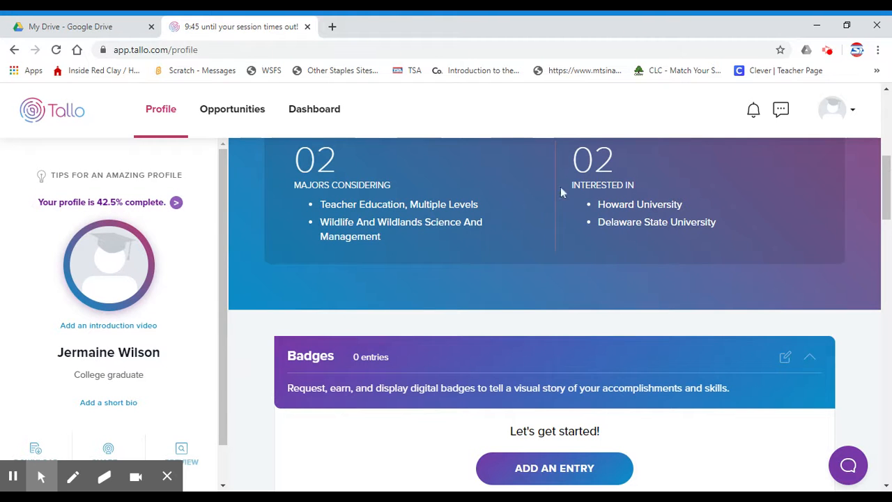
scroll(562, 193, down, 2)
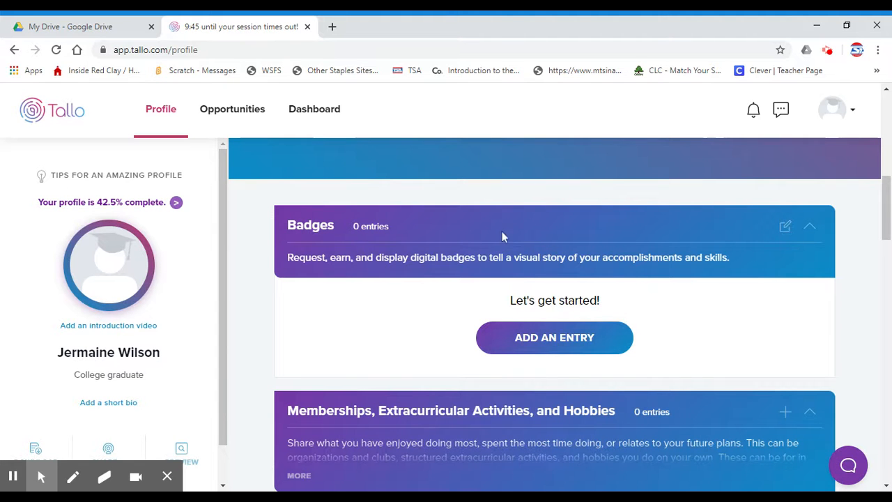
scroll(462, 260, down, 3)
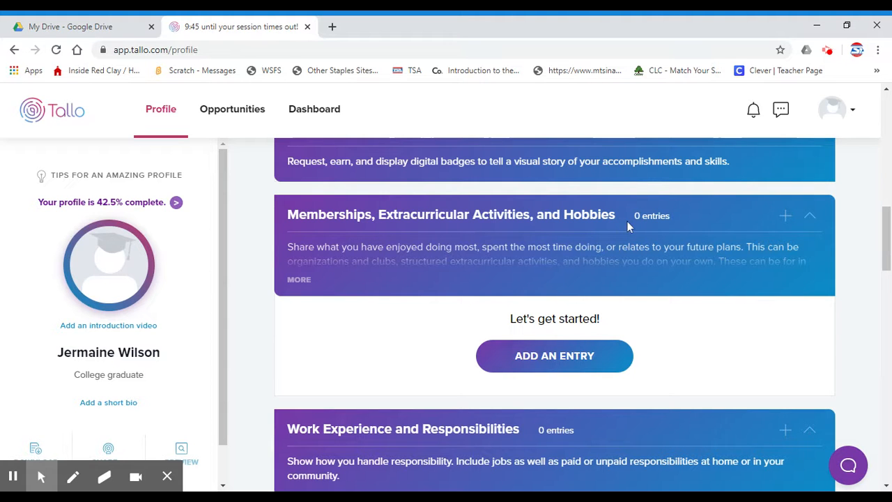
click(299, 279)
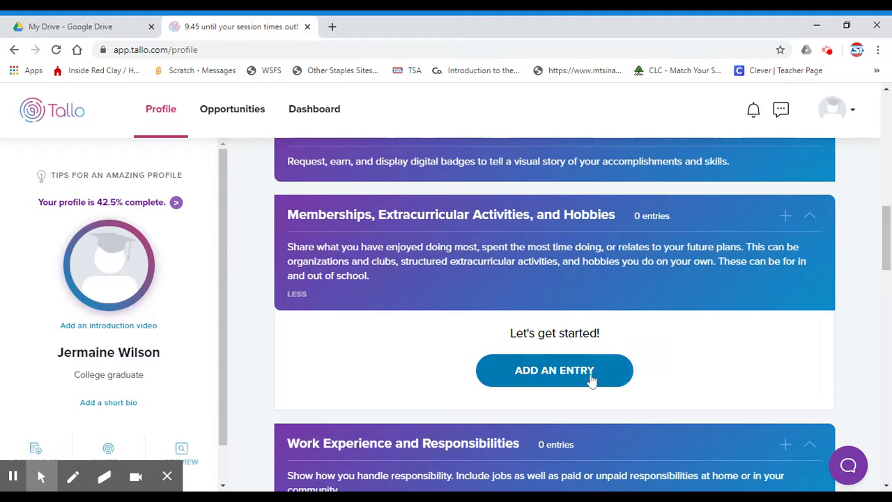
click(541, 383)
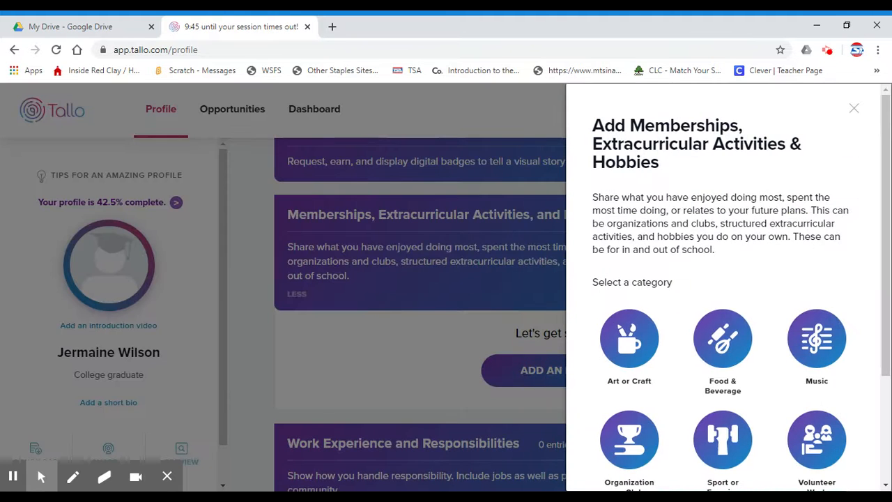
scroll(700, 217, down, 1)
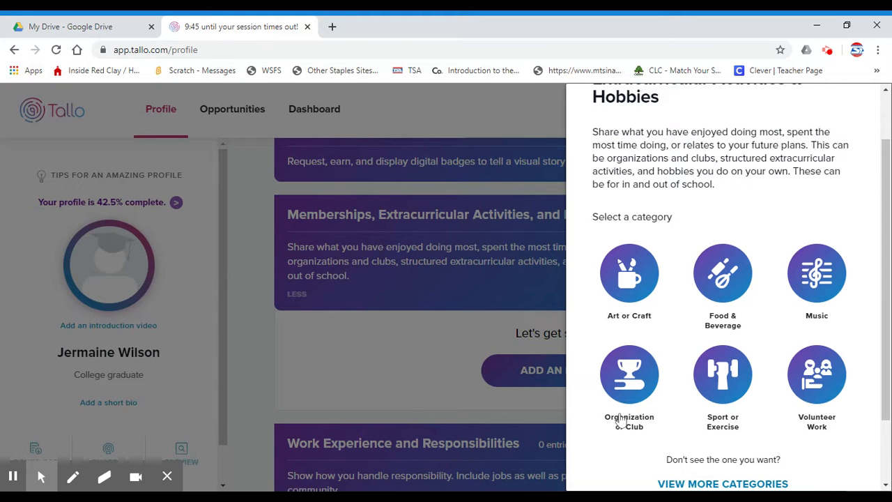
click(629, 376)
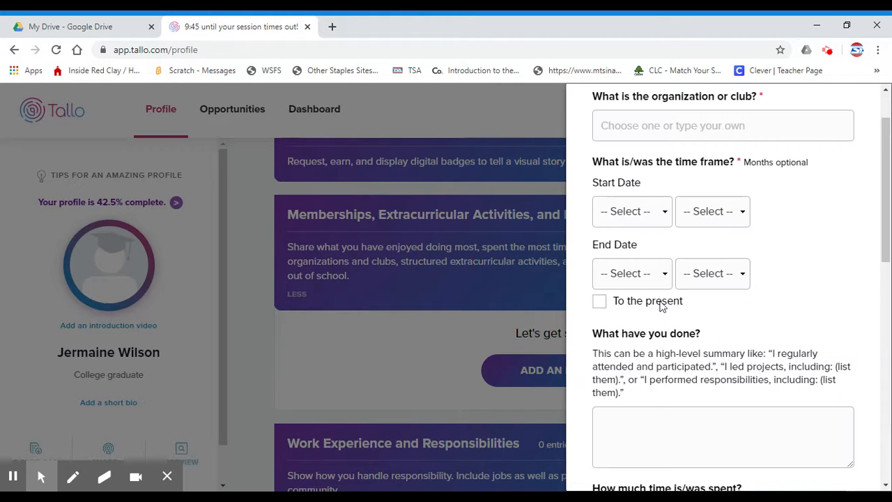
Set the organization or club to the suggested Technology Student Association
click(661, 128)
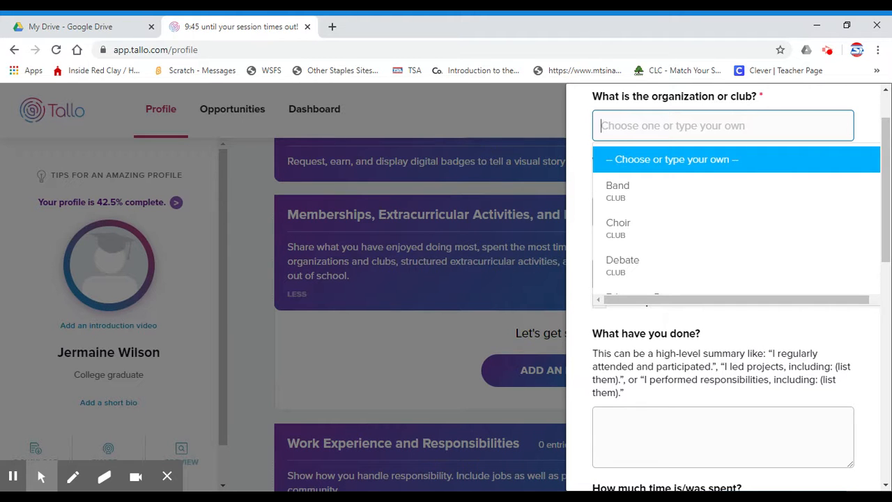
text(Technology Studen)
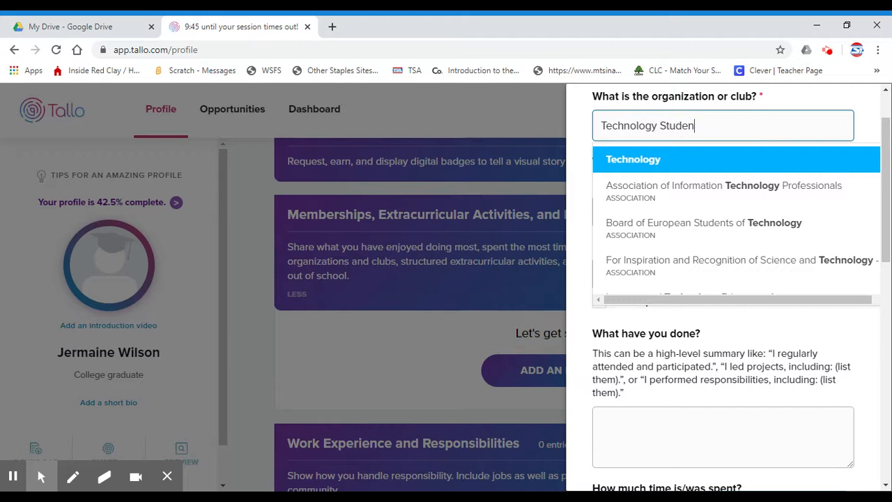
text(t Ass)
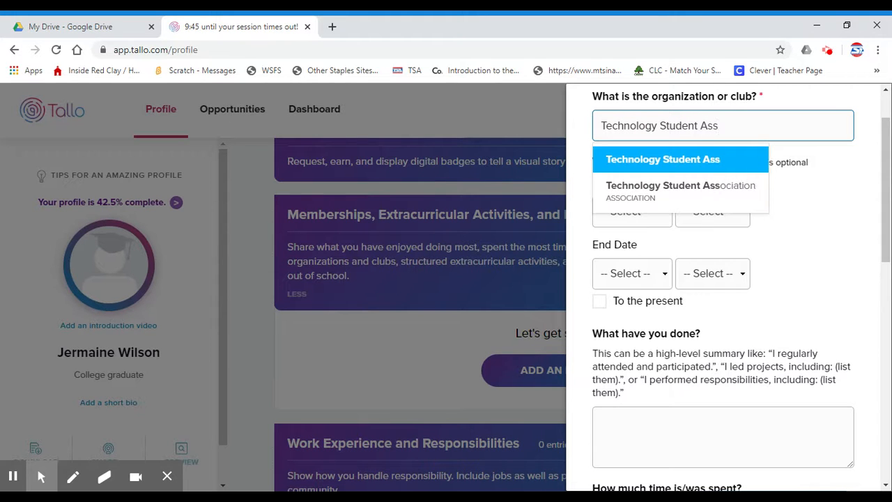
click(634, 192)
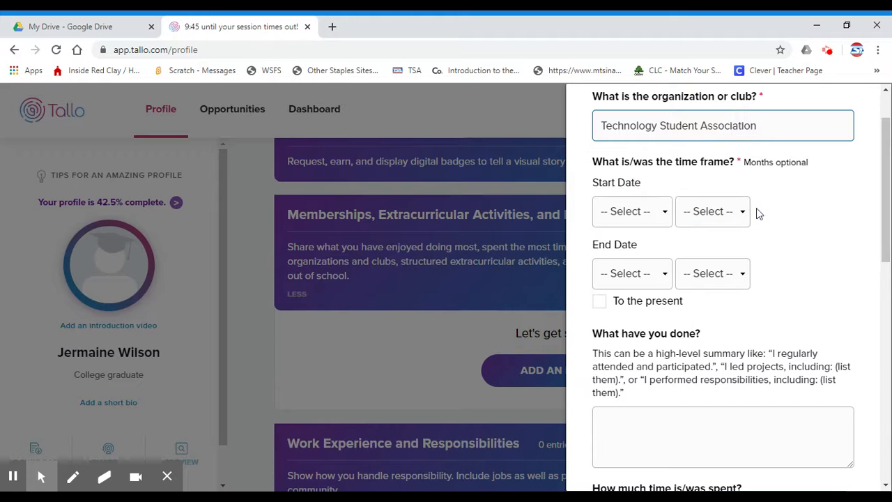
Set the membership's start year to 2013 and mark its time frame as continuing to the present
click(665, 217)
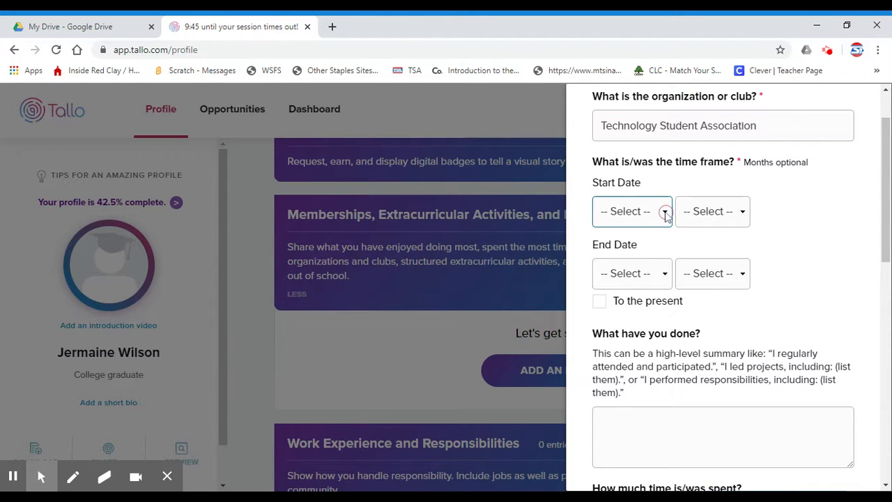
click(759, 191)
click(743, 217)
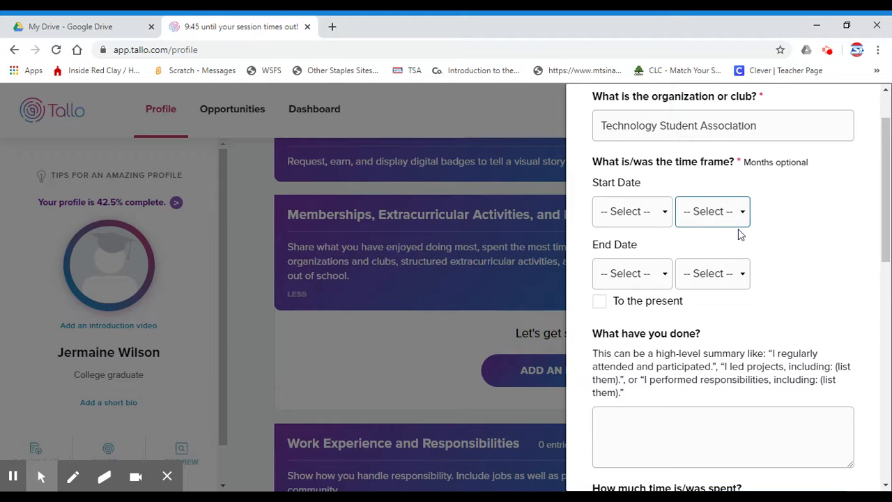
text(2013)
click(744, 277)
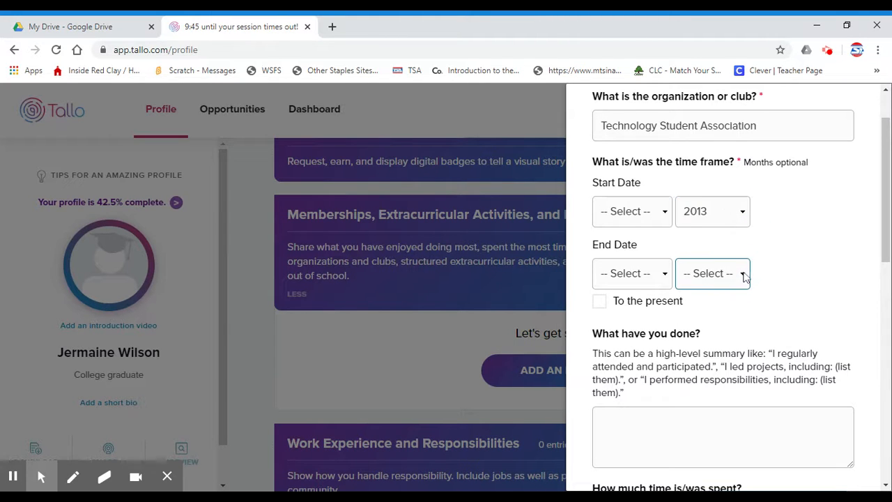
click(600, 302)
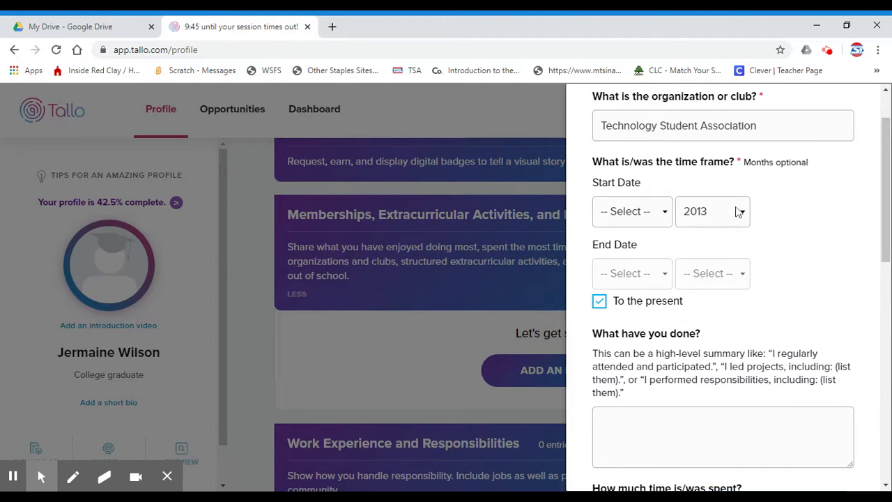
scroll(831, 313, down, 3)
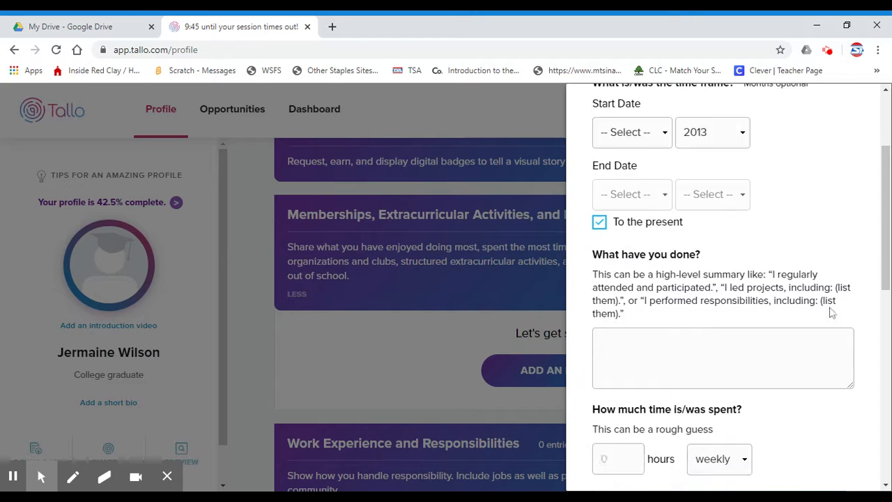
Enter "Adviser" as what was done in the organization and set the time spent to 10 hours weekly
click(619, 224)
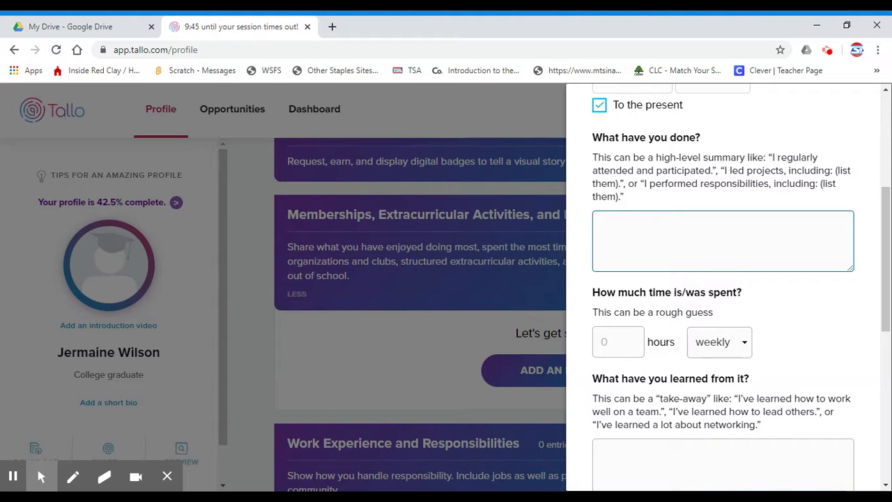
text(dviser)
scroll(818, 323, down, 2)
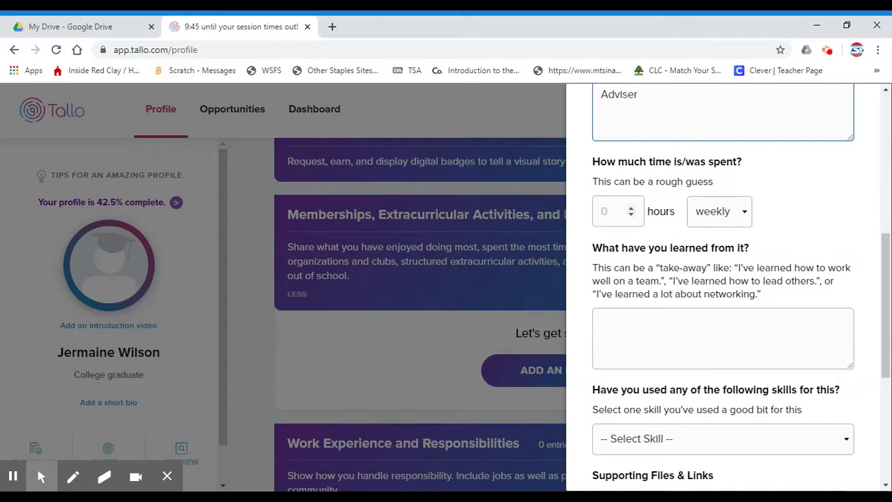
click(604, 212)
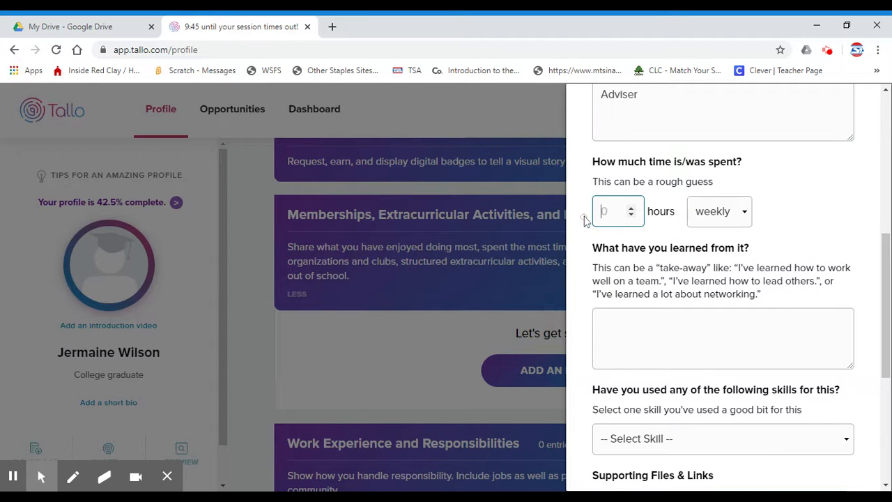
text(10)
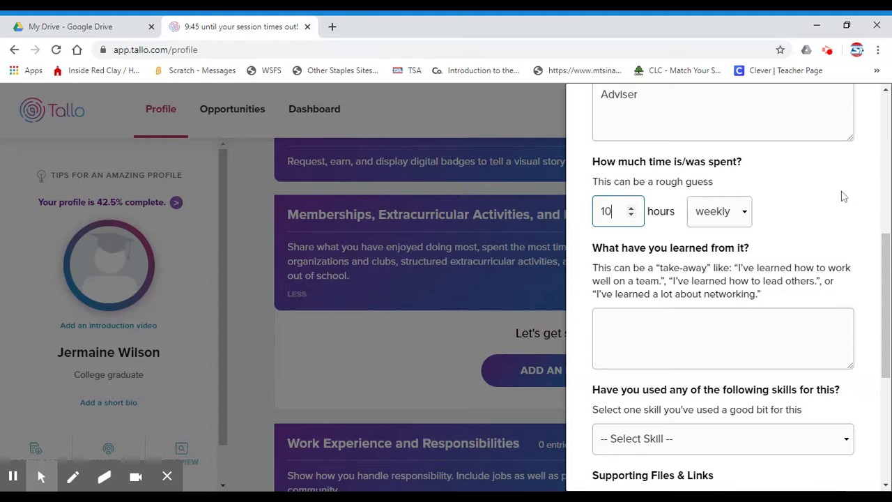
Choose problem-solving as the skill used for the Technology Student Association membership
scroll(790, 265, down, 2)
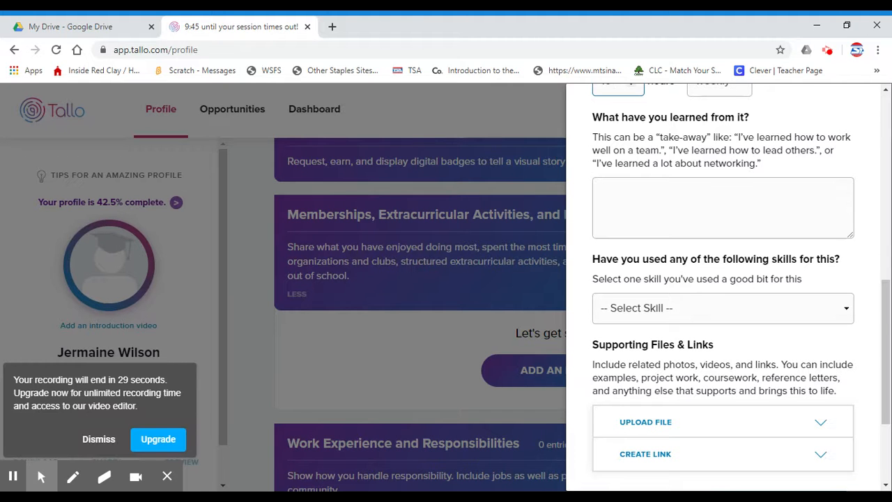
scroll(677, 218, down, 2)
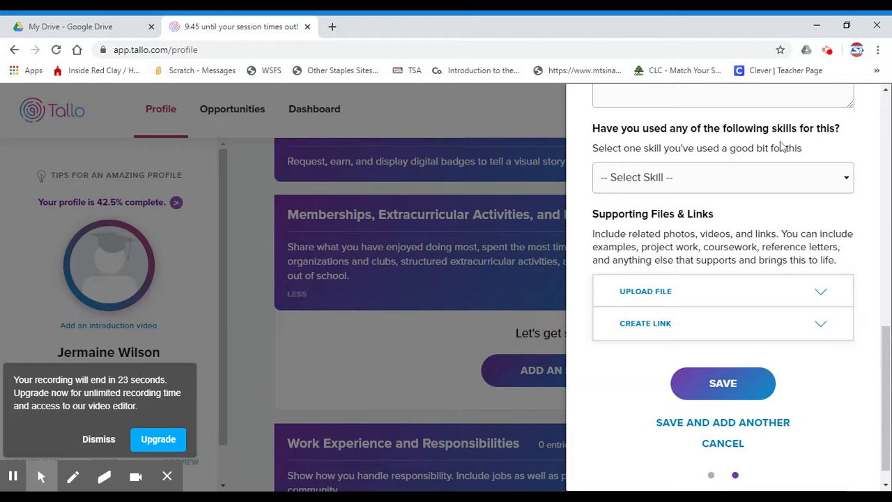
click(849, 182)
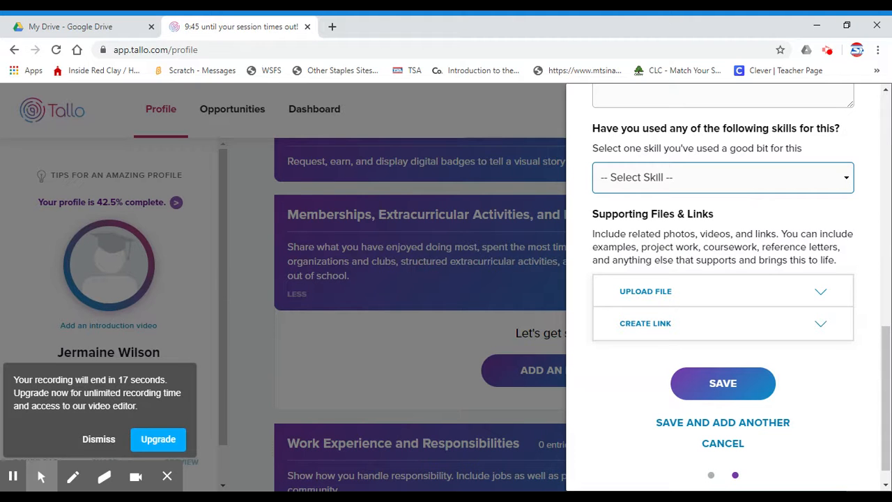
click(745, 385)
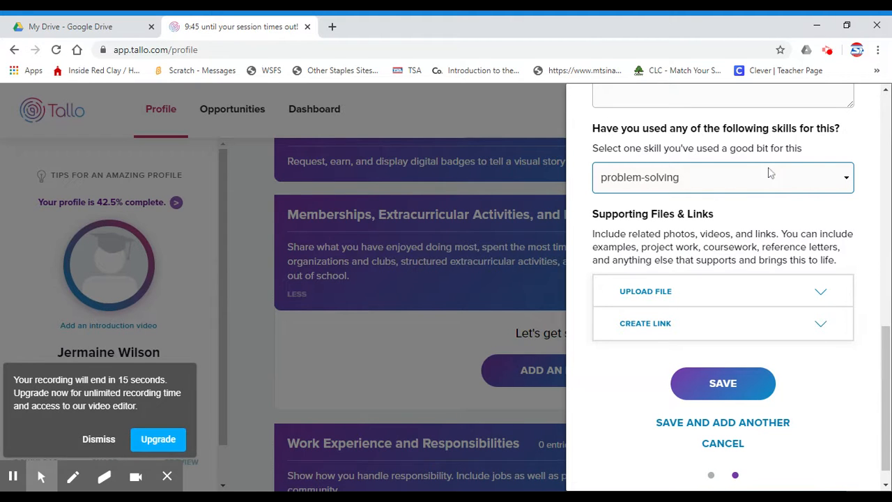